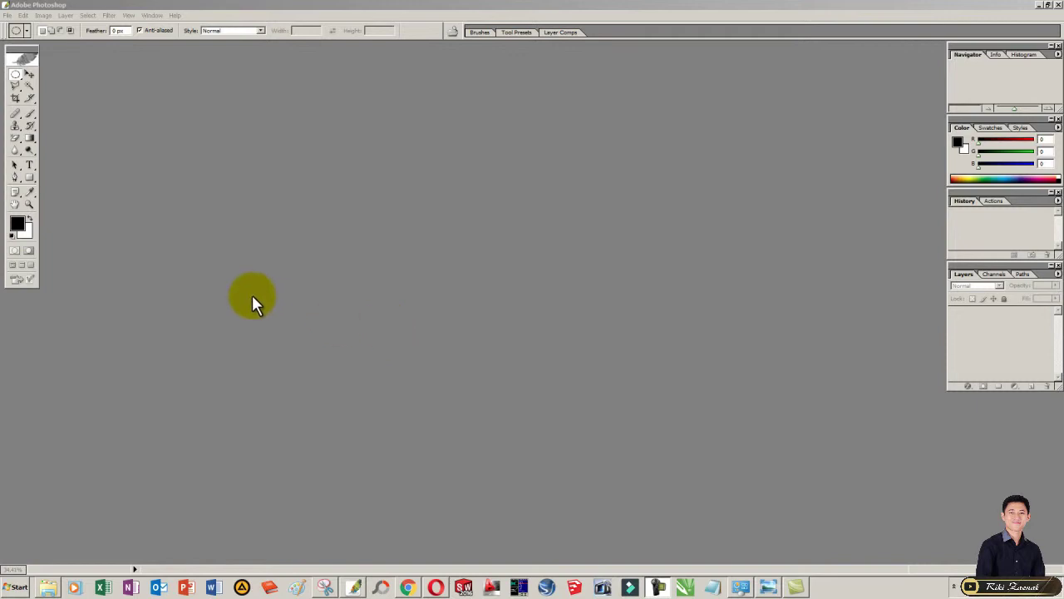
- Switch from the empty Photoshop workspace to Windows Explorer showing the MY NEW CERTICATE folder
{"action": "left_click", "coordinate": [220, 272]}
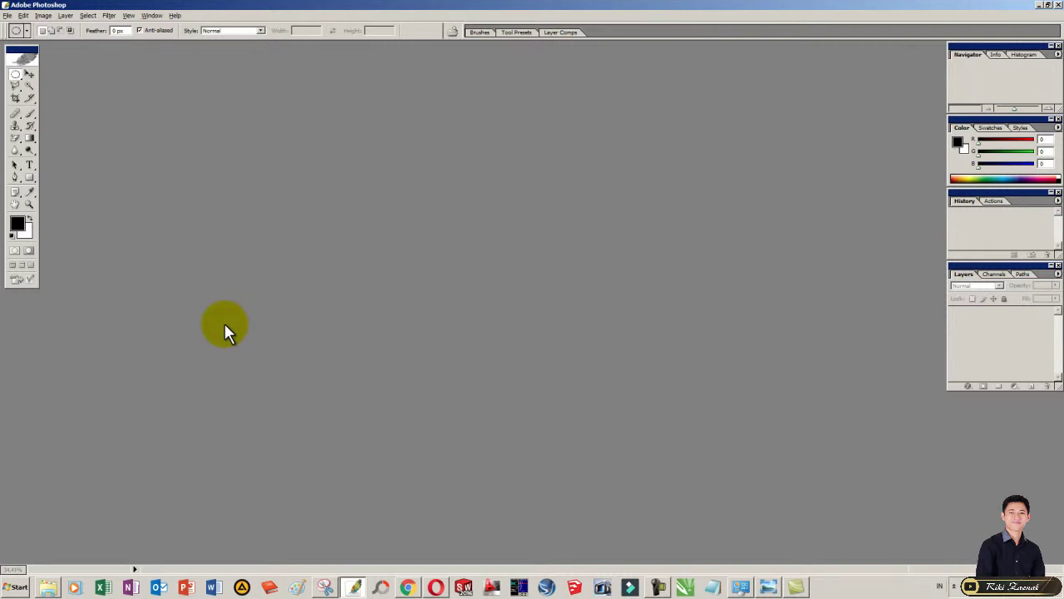
{"action": "key", "text": "alt+Tab"}
{"action": "key", "text": "alt+Tab"}
{"action": "left_click", "coordinate": [292, 283]}
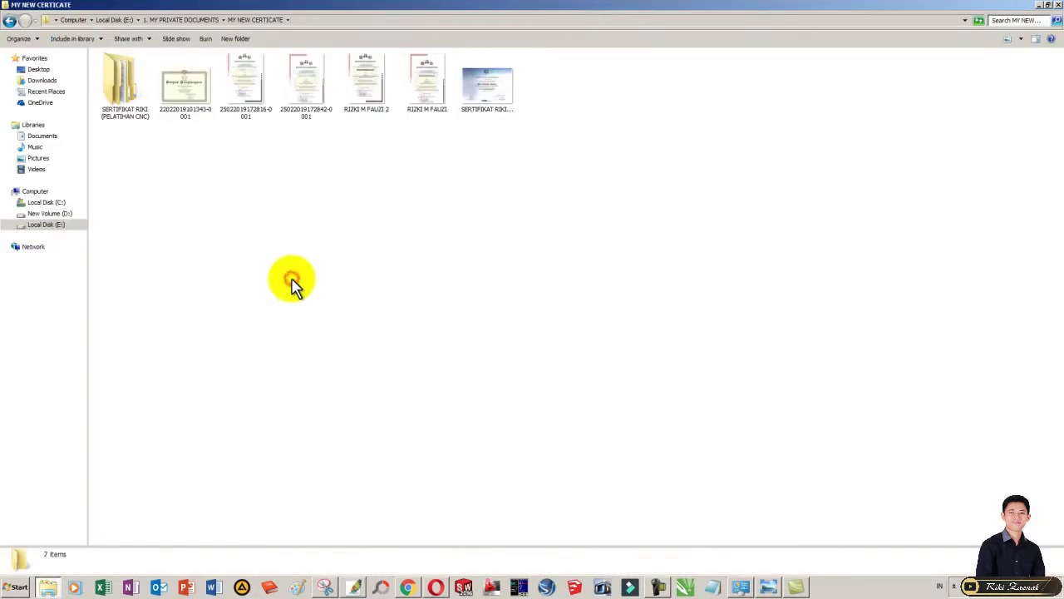
- Browse from Local Disk (E:) into 2. MY TUTORIAL VIDEOS, 3. DESIGN GRAFISH and PHOTOSHOP
{"action": "left_click", "coordinate": [114, 19]}
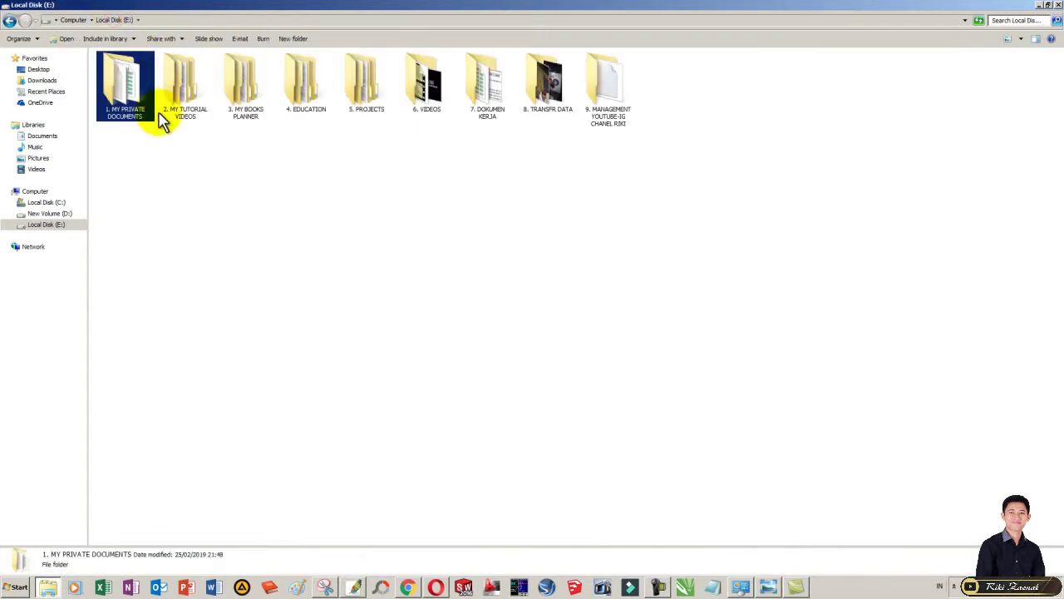
{"action": "double_click", "coordinate": [202, 112]}
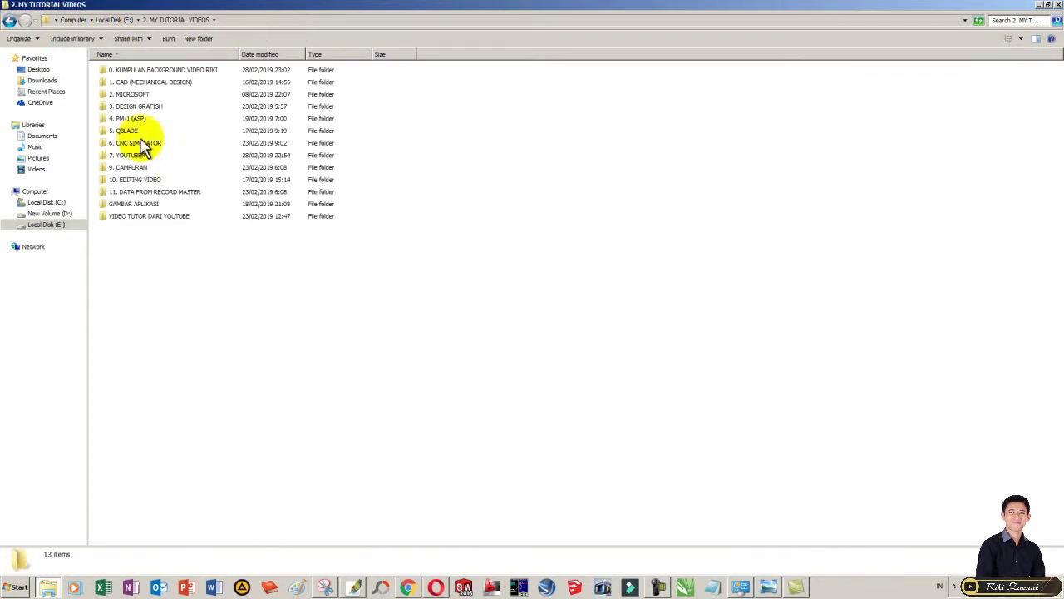
{"action": "double_click", "coordinate": [135, 106]}
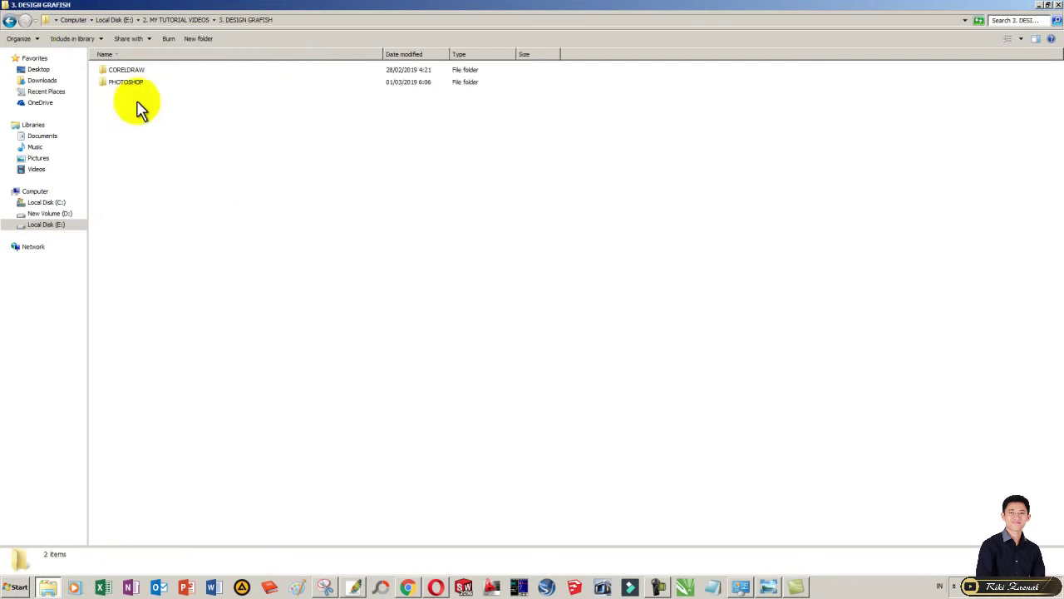
{"action": "double_click", "coordinate": [146, 81]}
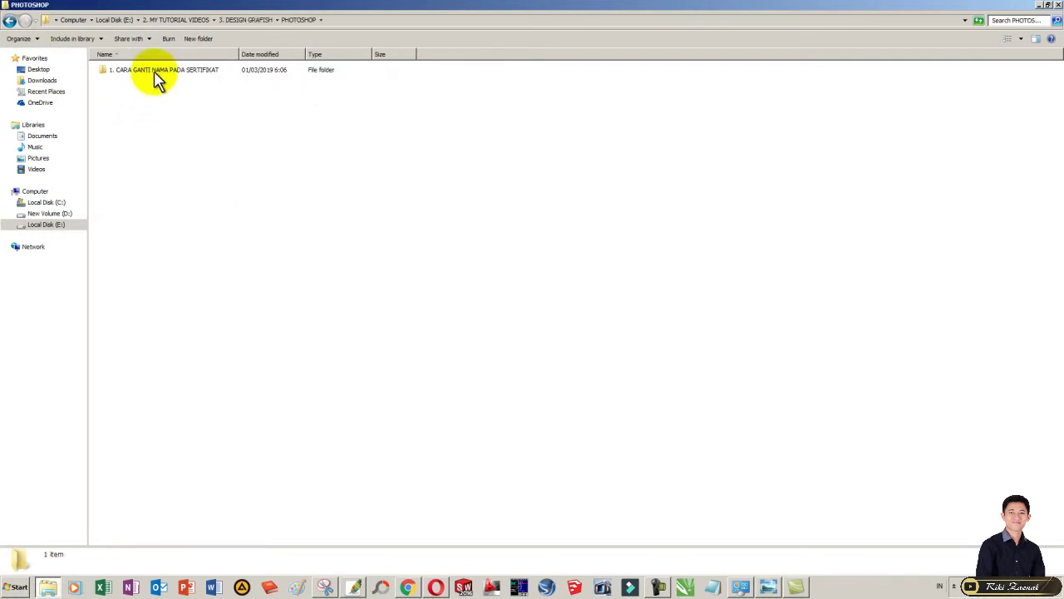
{"action": "left_click", "coordinate": [155, 93]}
{"action": "mouse_move", "coordinate": [50, 225]}
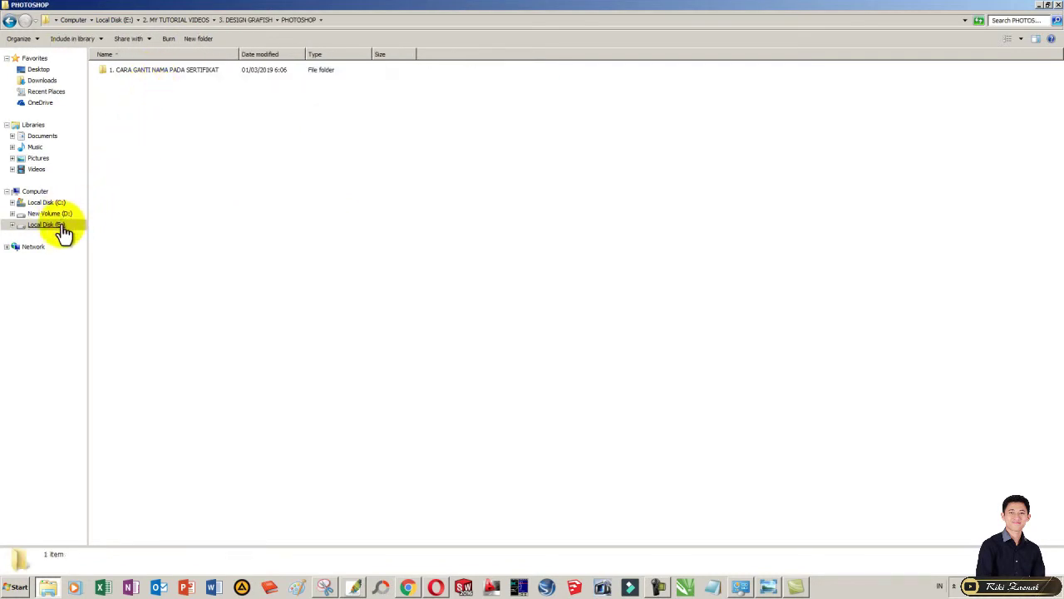
- Back on drive E:, browse the VIDEO TUTOR DARI YOUTUBE and 10. EDITING VIDEO folders
{"action": "left_click", "coordinate": [61, 224]}
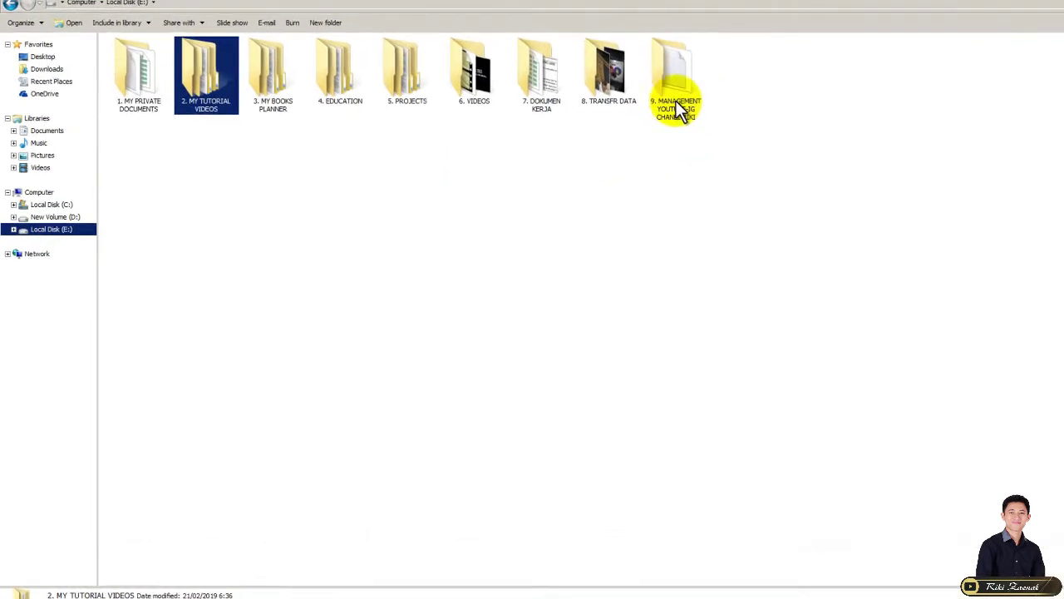
{"action": "double_click", "coordinate": [296, 52]}
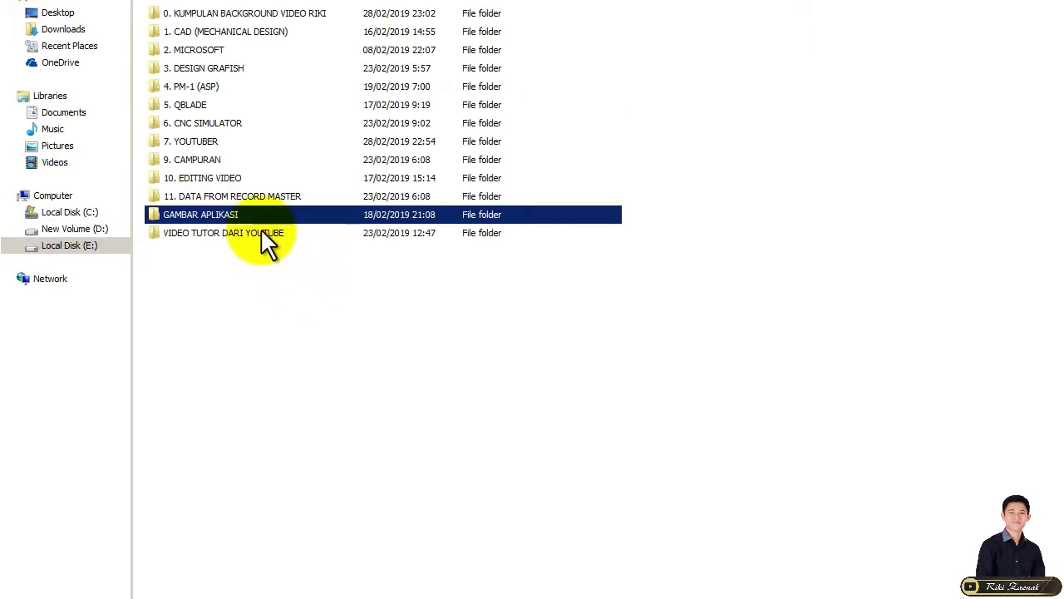
{"action": "double_click", "coordinate": [260, 230]}
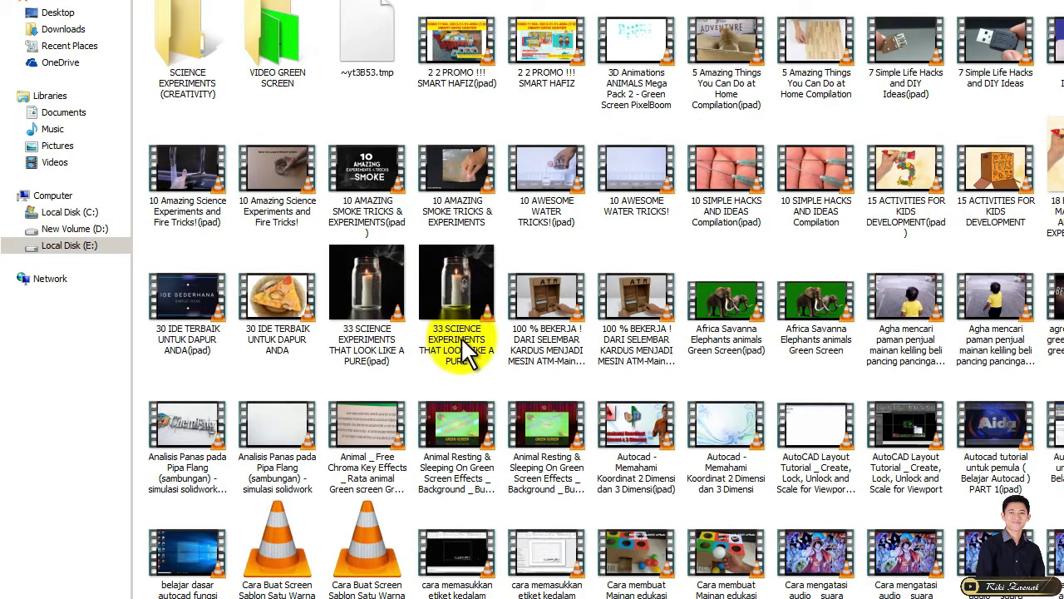
{"action": "left_click", "coordinate": [460, 329]}
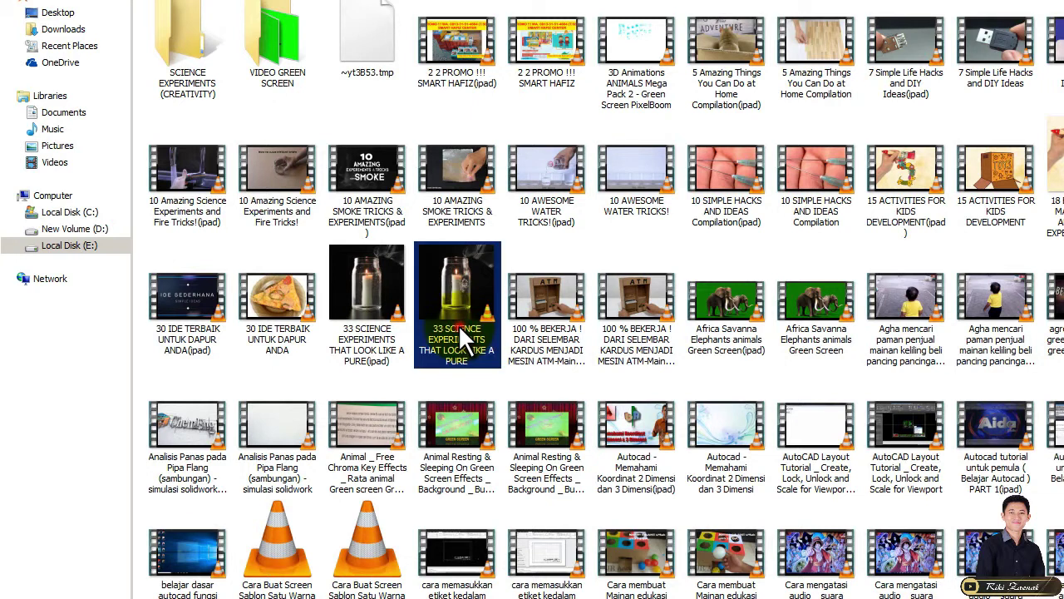
{"action": "key", "text": "BackSpace"}
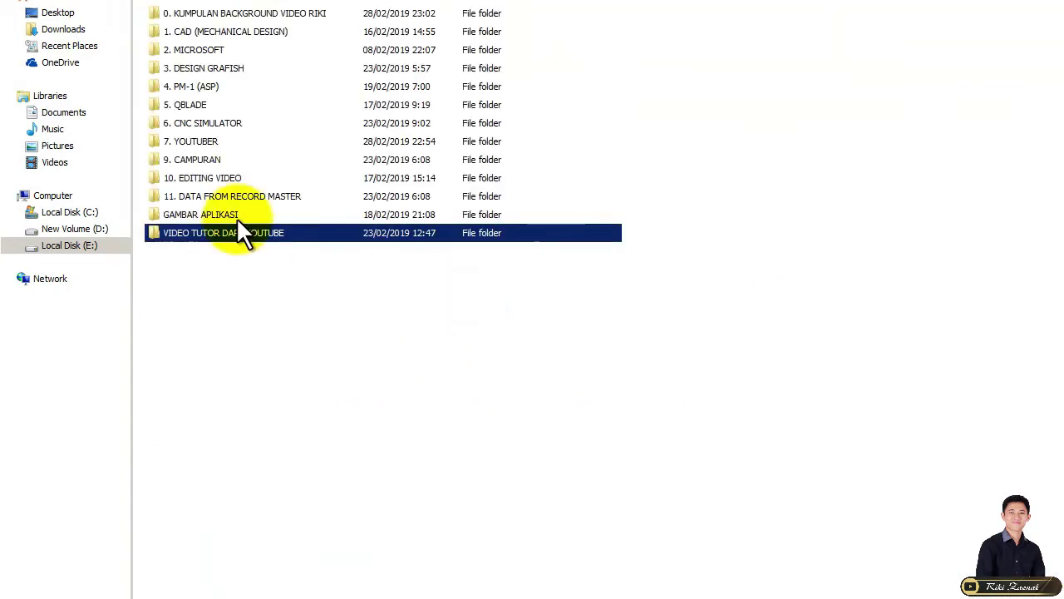
{"action": "double_click", "coordinate": [218, 185]}
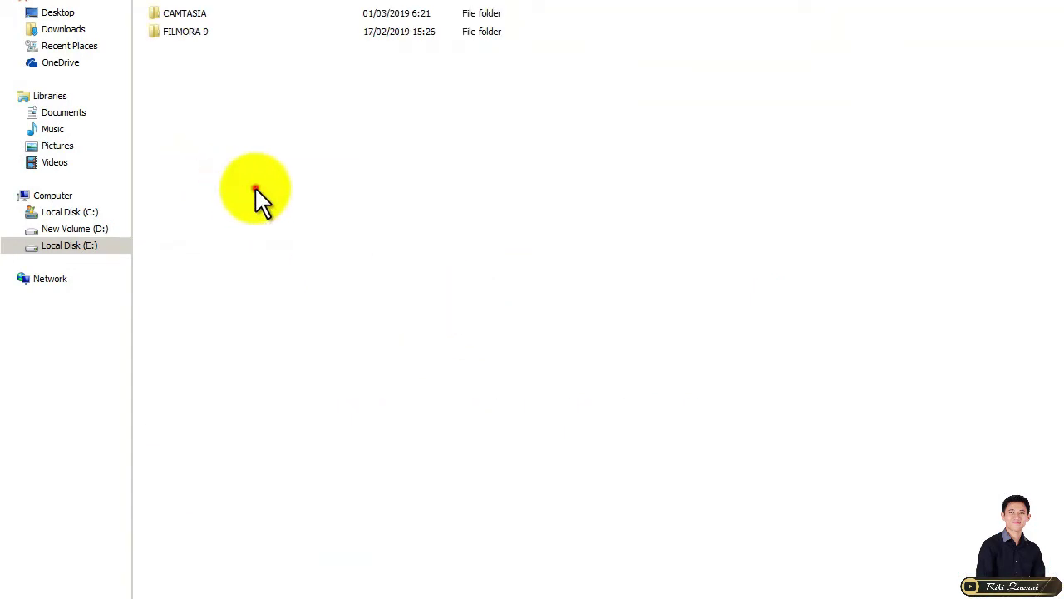
{"action": "key", "text": "BackSpace"}
- Go to the Pictures library and dismiss the 'Windows Explorer has stopped working' message
{"action": "left_click", "coordinate": [60, 148]}
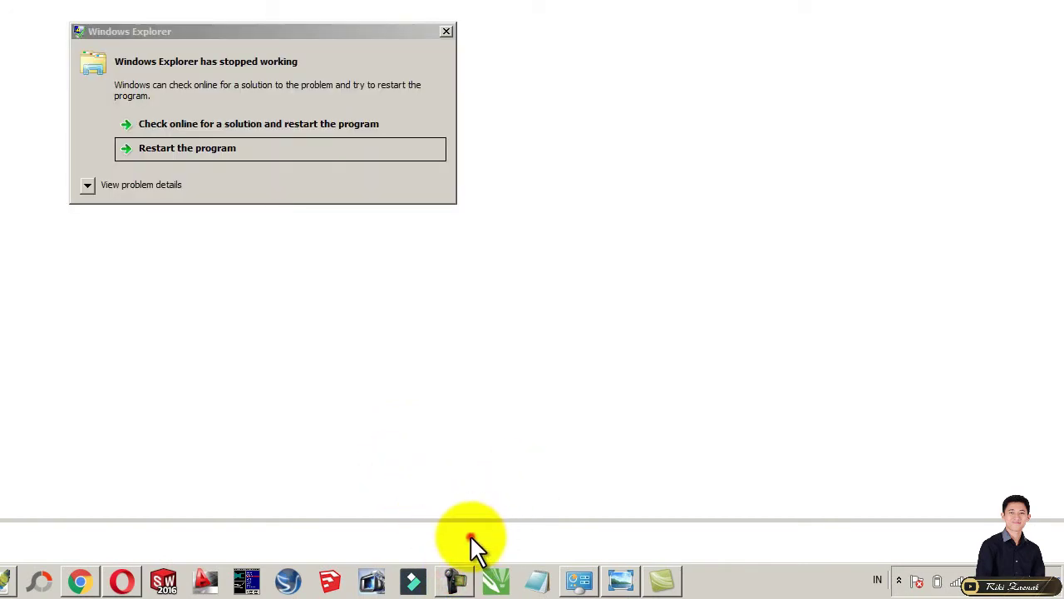
{"action": "left_click", "coordinate": [470, 535]}
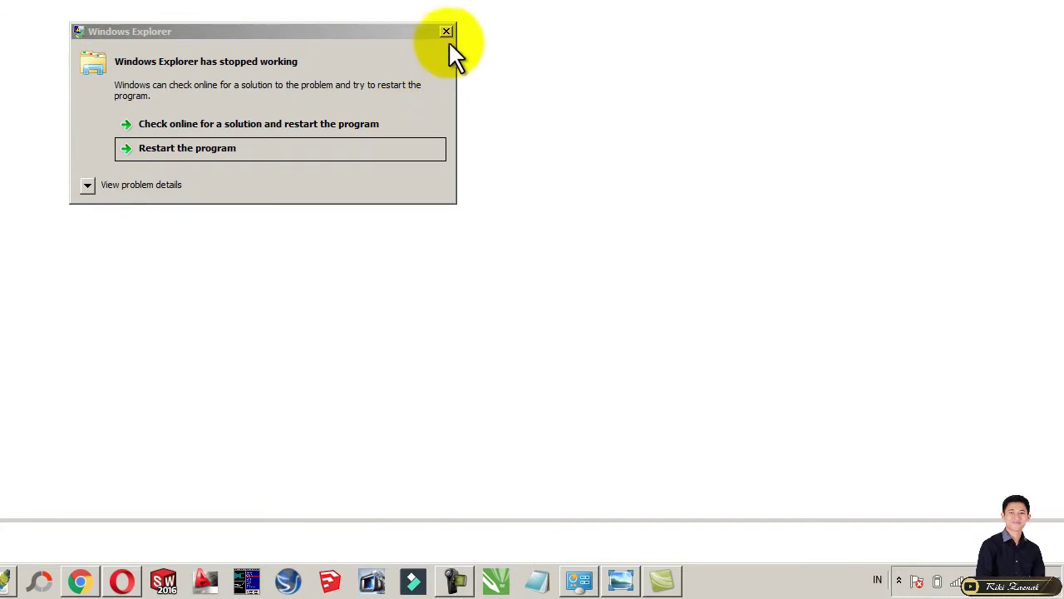
{"action": "left_click", "coordinate": [447, 31]}
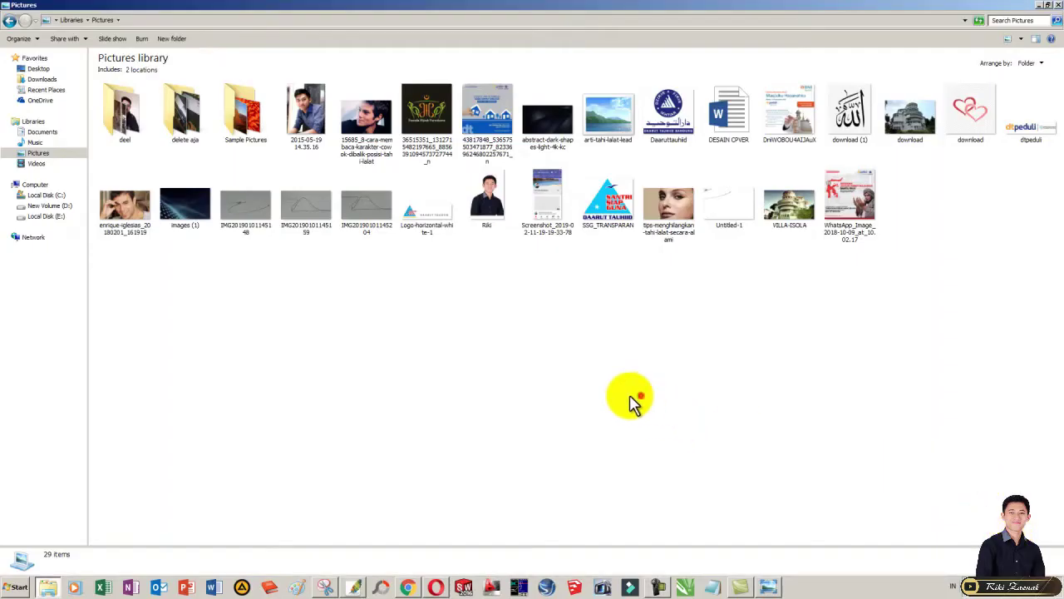
- Preview the first portrait full size, zoomed in on the mole, then close it
{"action": "double_click", "coordinate": [116, 224]}
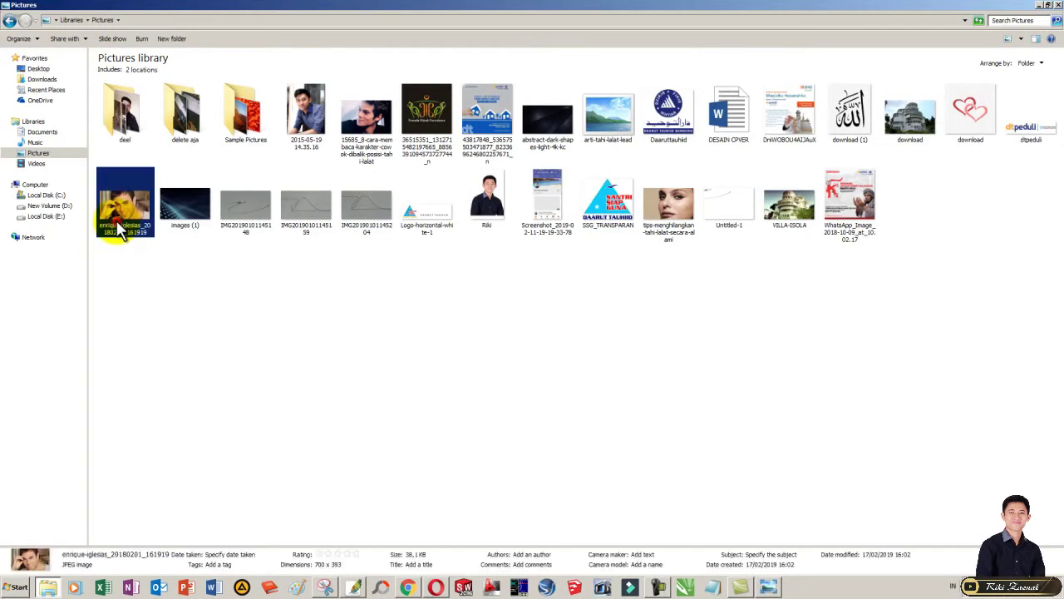
{"action": "scroll", "coordinate": [516, 324], "scroll_direction": "up", "scroll_amount": 2}
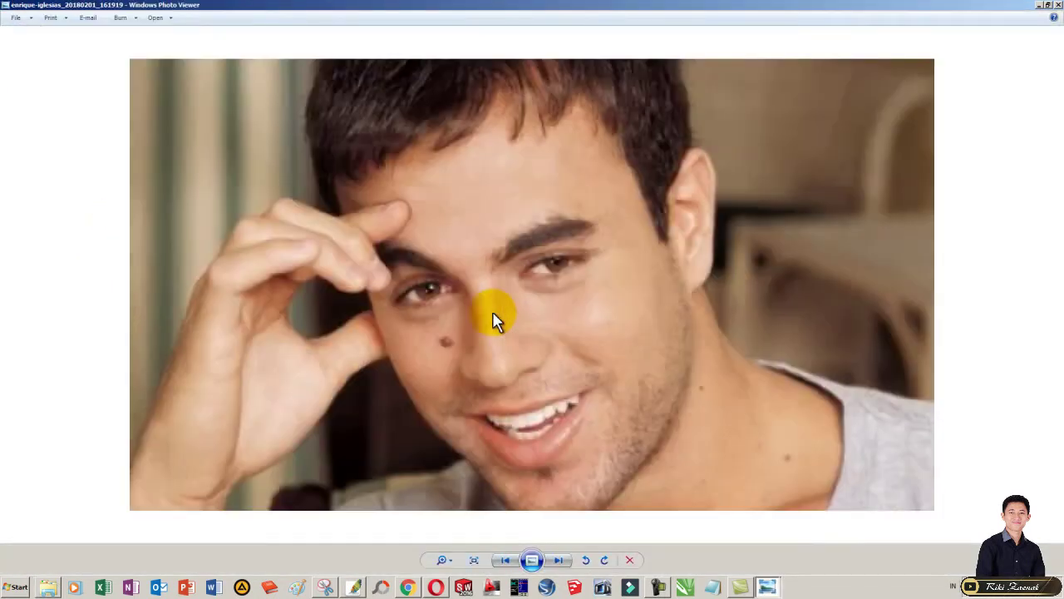
{"action": "scroll", "coordinate": [466, 341], "scroll_direction": "up", "scroll_amount": 1}
{"action": "left_click_drag", "start_coordinate": [435, 369], "coordinate": [425, 310]}
{"action": "scroll", "coordinate": [426, 308], "scroll_direction": "down", "scroll_amount": 3}
{"action": "scroll", "coordinate": [427, 302], "scroll_direction": "down", "scroll_amount": 2}
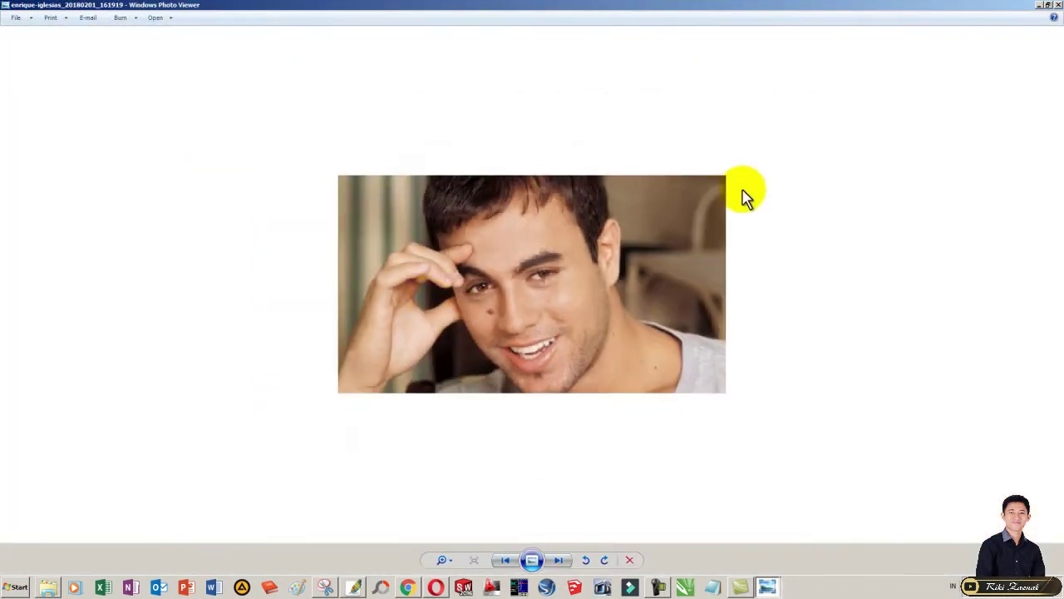
{"action": "left_click", "coordinate": [1058, 5]}
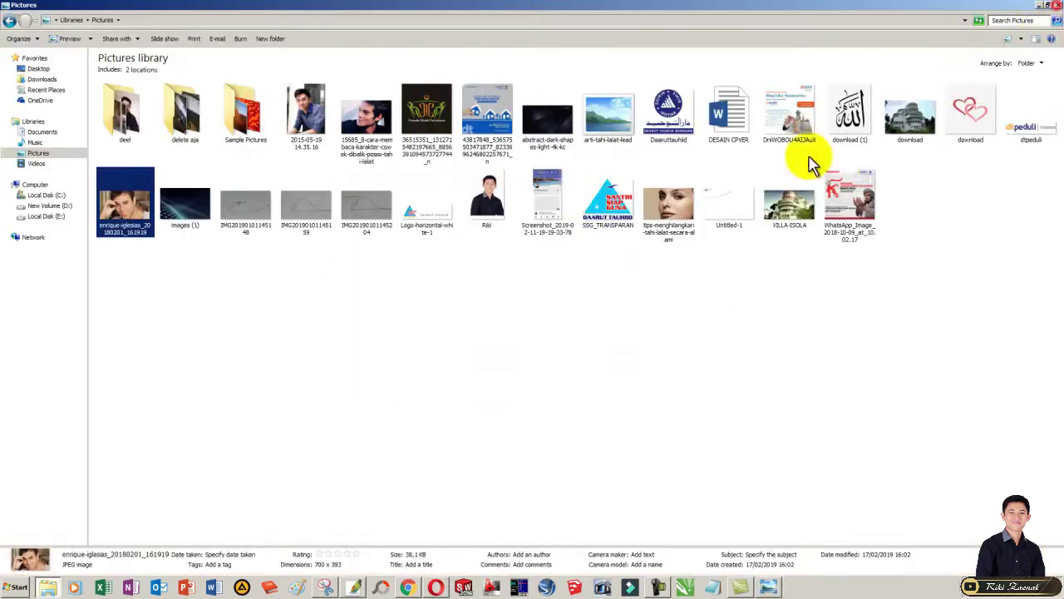
- Preview the second portrait, close it, and add it to the selection
{"action": "left_click", "coordinate": [374, 121]}
{"action": "scroll", "coordinate": [561, 311], "scroll_direction": "up", "scroll_amount": 1}
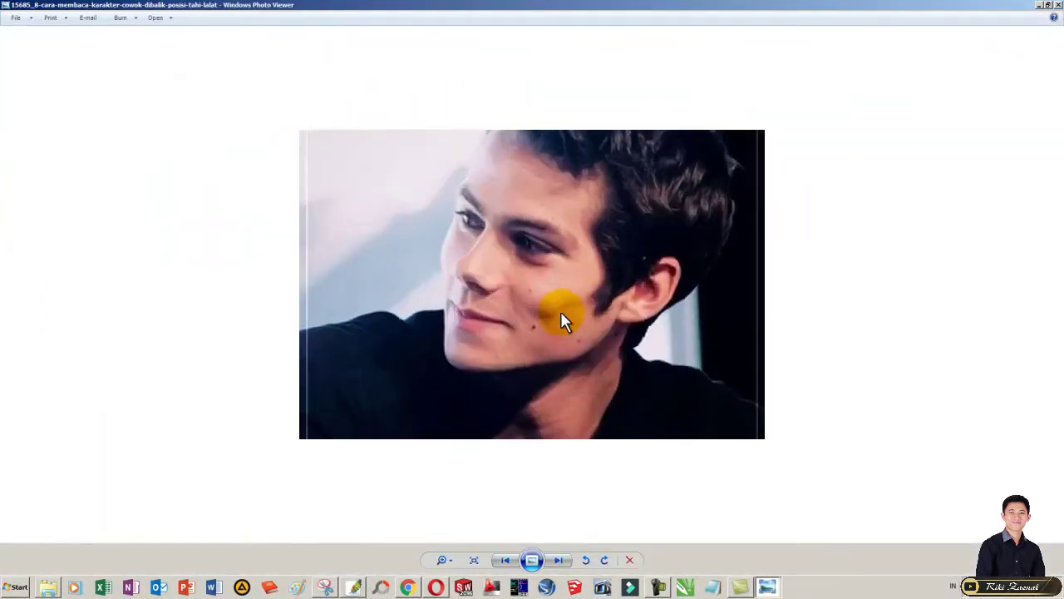
{"action": "scroll", "coordinate": [561, 311], "scroll_direction": "up", "scroll_amount": 1}
{"action": "scroll", "coordinate": [560, 311], "scroll_direction": "up", "scroll_amount": 2}
{"action": "scroll", "coordinate": [560, 311], "scroll_direction": "down", "scroll_amount": 4}
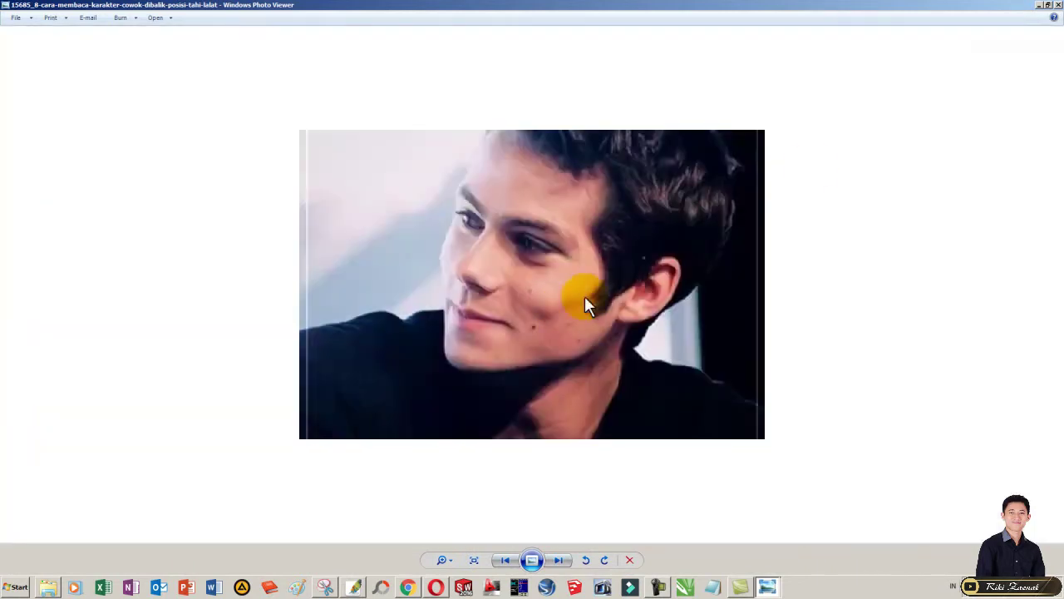
{"action": "left_click", "coordinate": [1058, 5]}
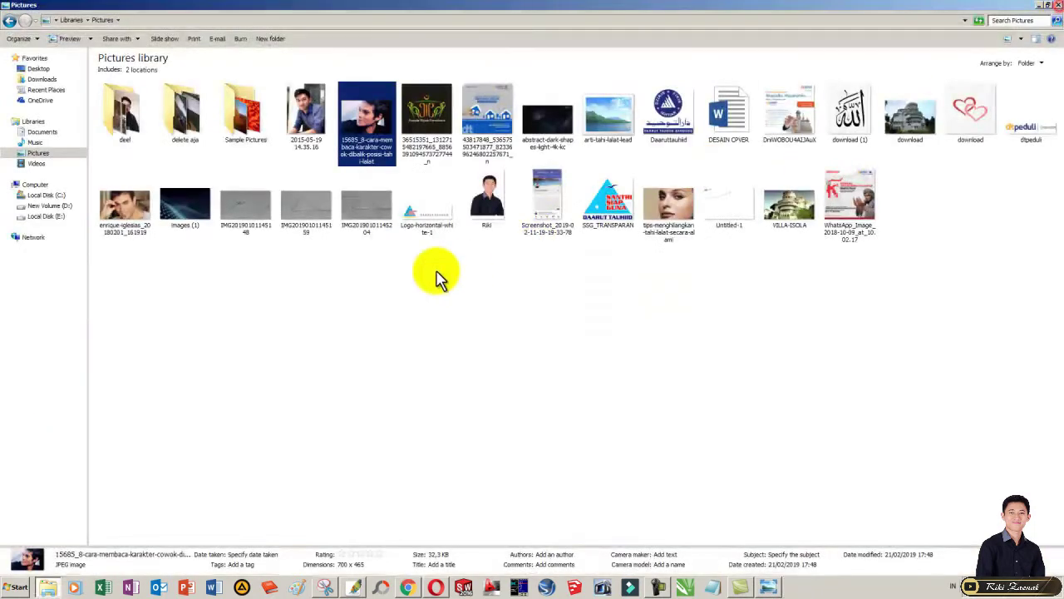
{"action": "left_click", "coordinate": [125, 208], "text": "ctrl"}
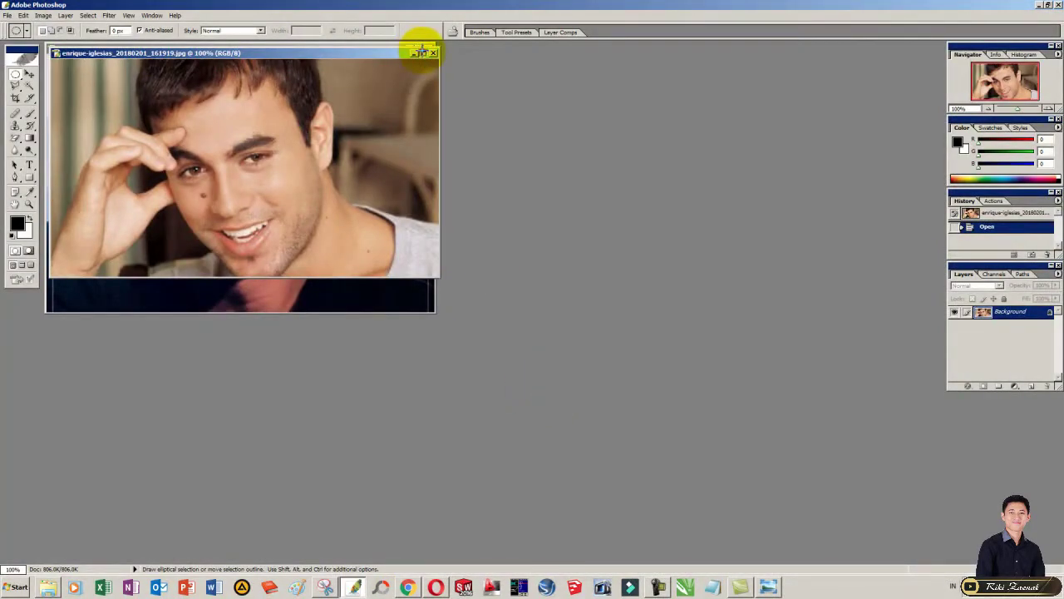
- Maximize the first portrait and zoom to 500% on the mole beside the nose
{"action": "left_click", "coordinate": [422, 53]}
{"action": "key", "text": "ctrl"}
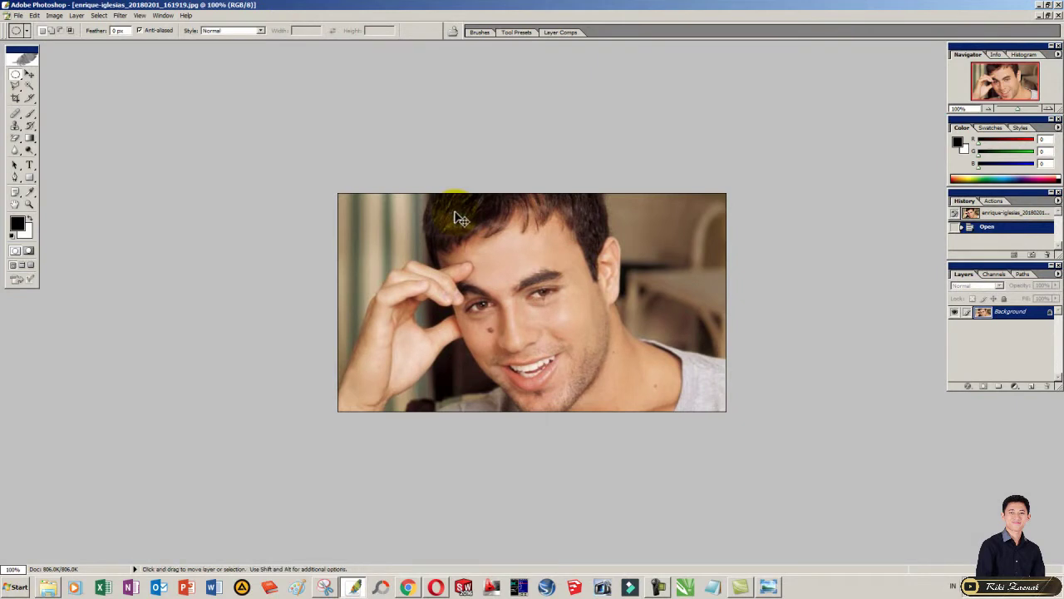
{"action": "key", "text": "ctrl+plus"}
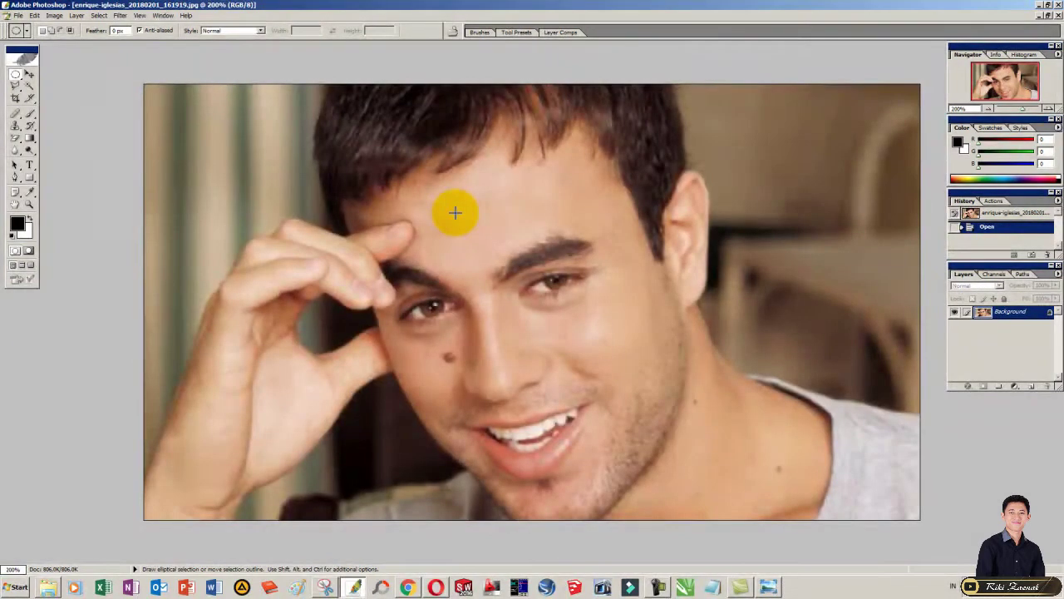
{"action": "key", "text": "ctrl"}
{"action": "key", "text": "ctrl+plus"}
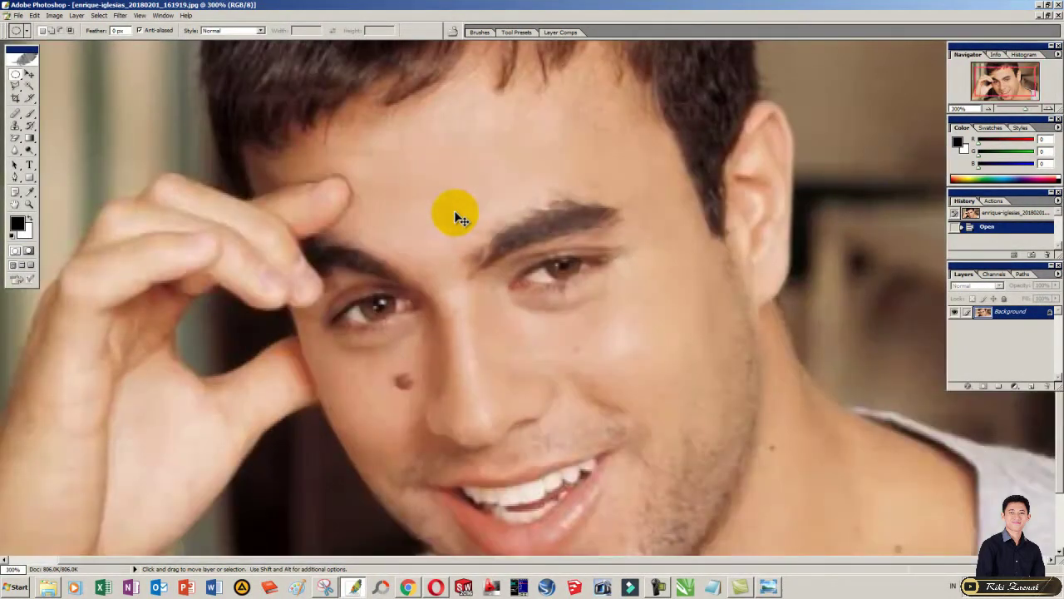
{"action": "key", "text": "ctrl+plus"}
{"action": "key", "text": "ctrl+plus"}
{"action": "scroll", "coordinate": [411, 223], "scroll_direction": "down", "scroll_amount": 1}
{"action": "scroll", "coordinate": [404, 235], "scroll_direction": "down", "scroll_amount": 2}
{"action": "scroll", "coordinate": [401, 241], "scroll_direction": "down", "scroll_amount": 2}
{"action": "scroll", "coordinate": [399, 253], "scroll_direction": "down", "scroll_amount": 1}
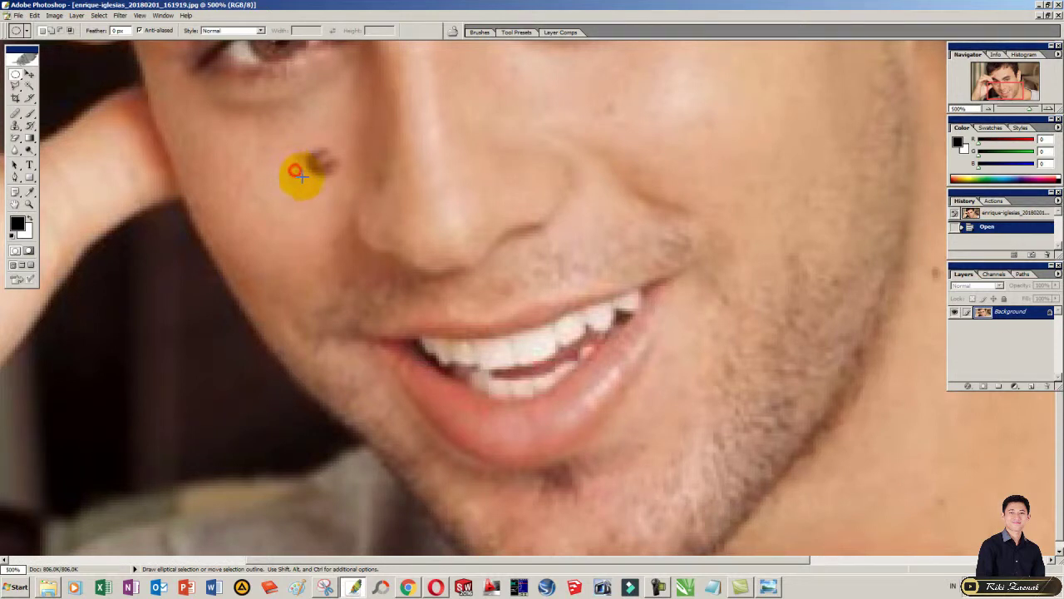
- Copy an elliptical skin patch over the cheek mole and scale it up to cover it
{"action": "left_click_drag", "start_coordinate": [304, 179], "coordinate": [319, 190]}
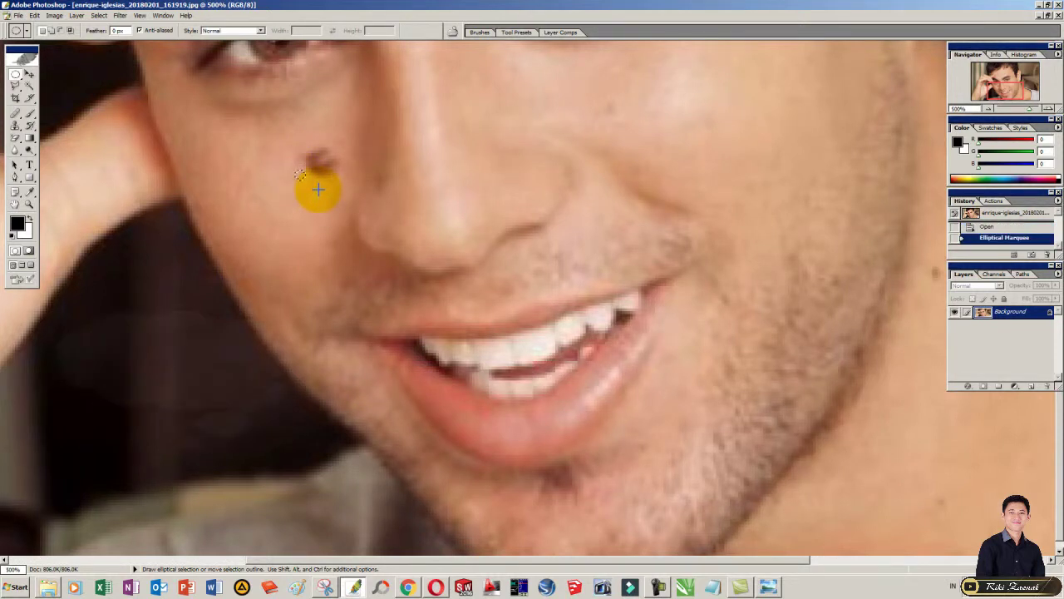
{"action": "key", "text": "ctrl+alt"}
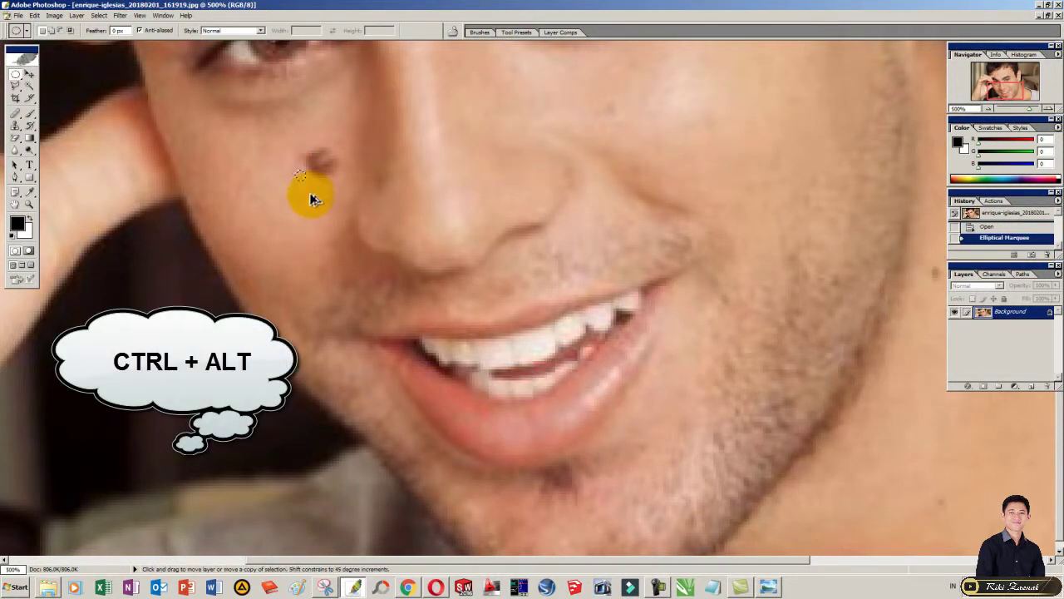
{"action": "left_click_drag", "start_coordinate": [302, 181], "coordinate": [315, 160]}
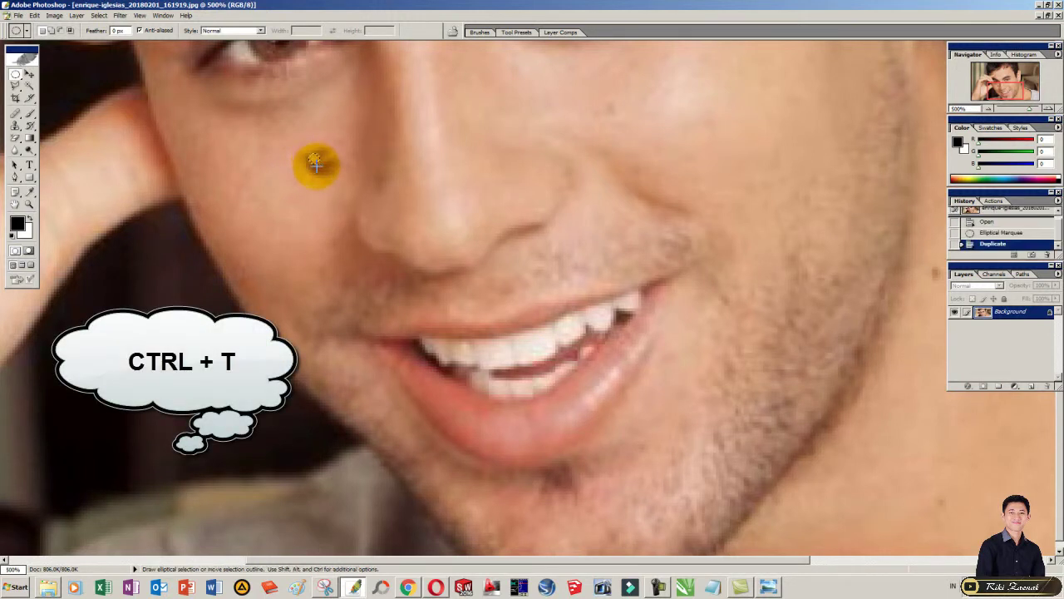
{"action": "key", "text": "ctrl+t"}
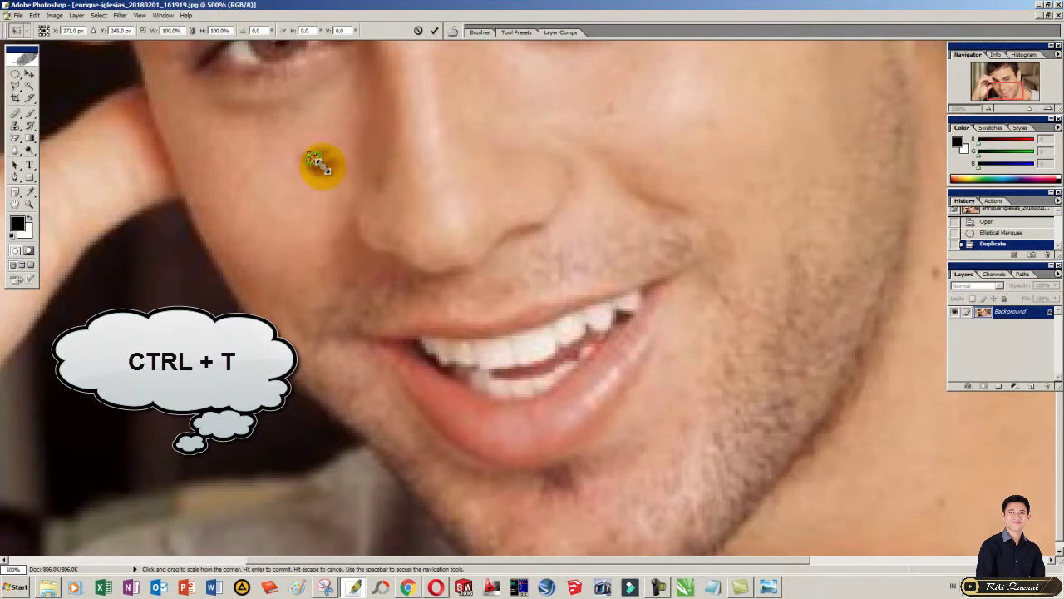
{"action": "mouse_move", "coordinate": [320, 164]}
{"action": "left_mouse_down"}
{"action": "mouse_move", "coordinate": [337, 178]}
{"action": "mouse_move", "coordinate": [301, 147]}
{"action": "mouse_move", "coordinate": [341, 179]}
{"action": "left_mouse_up"}
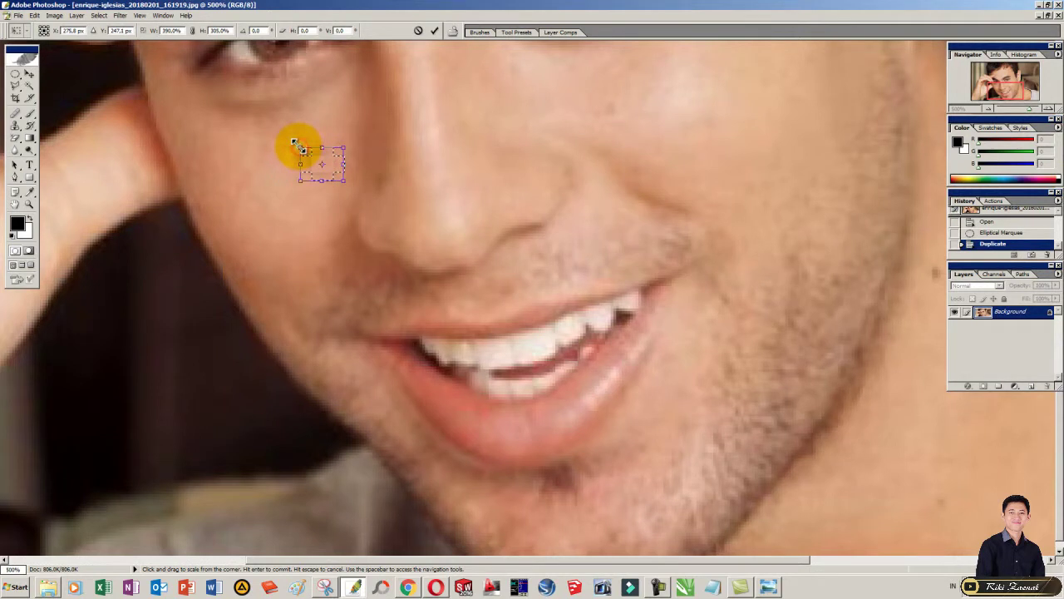
{"action": "key", "text": "Return"}
- Deselect, zoom back out to 100%, and restore the first photo's window
{"action": "left_click", "coordinate": [337, 213]}
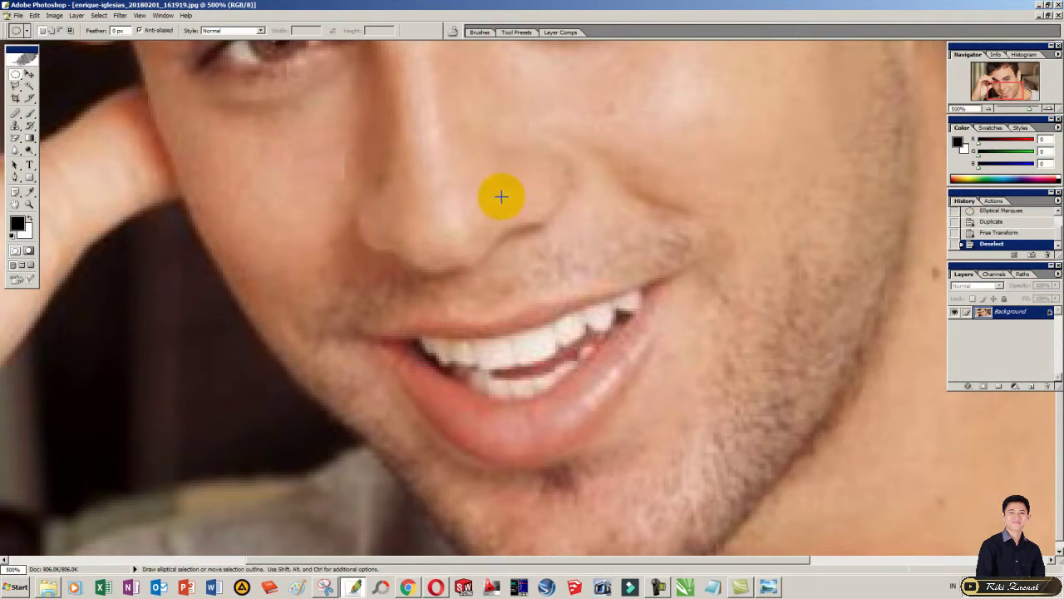
{"action": "key", "text": "ctrl+minus"}
{"action": "key", "text": "ctrl+minus"}
{"action": "key", "text": "ctrl+minus"}
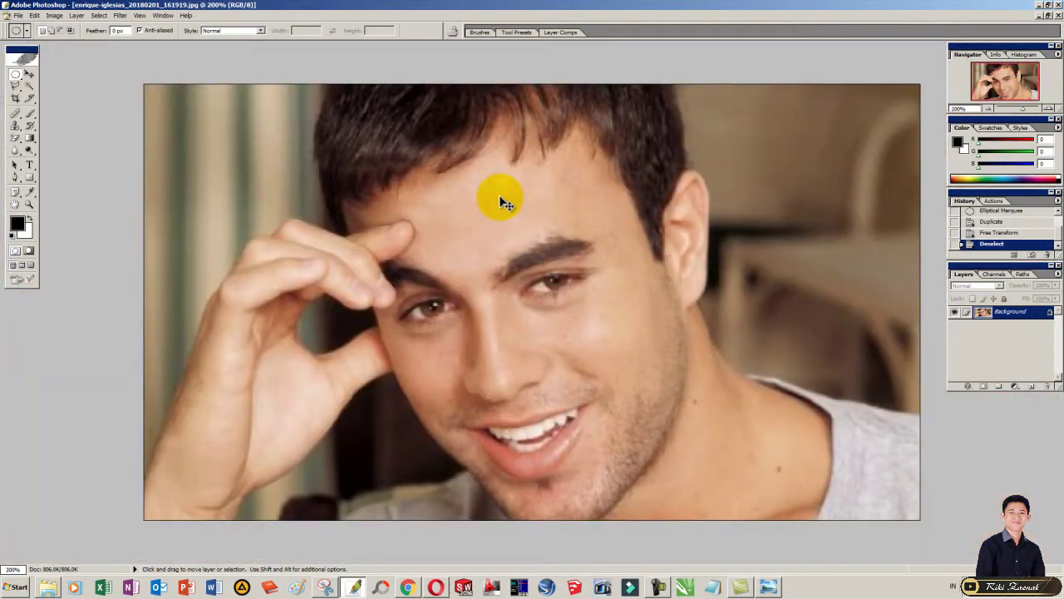
{"action": "key", "text": "ctrl+minus"}
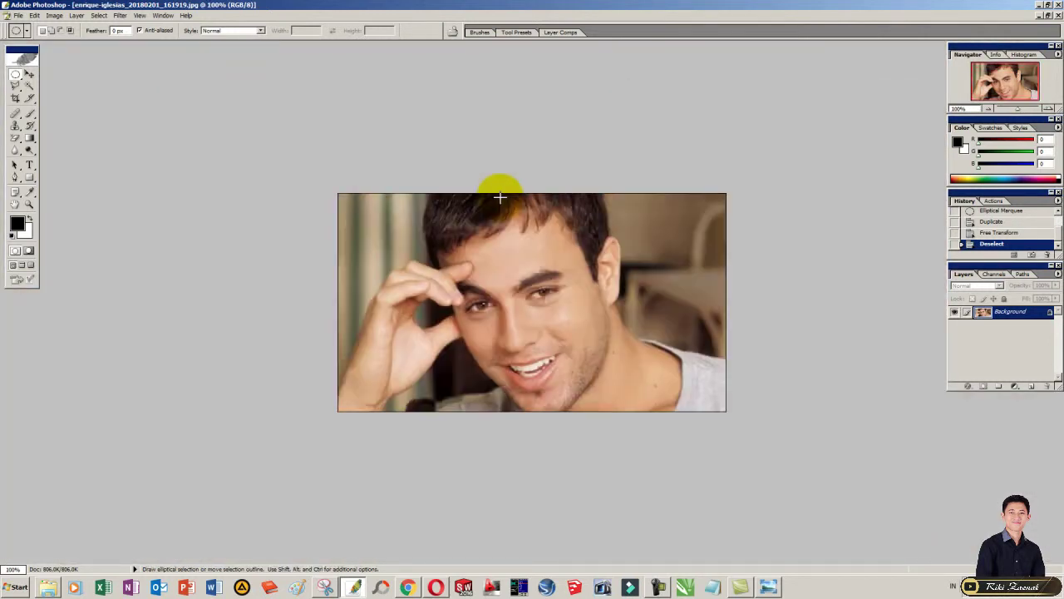
{"action": "left_click", "coordinate": [1047, 15]}
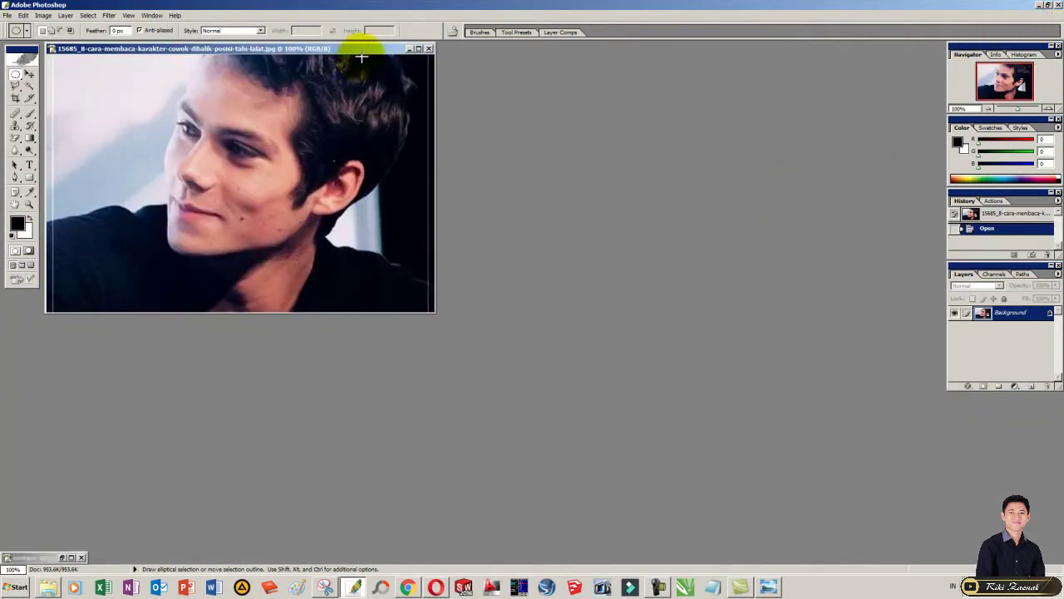
- Maximize the second portrait and zoom to 800% on the mole below the lip corner
{"action": "left_click", "coordinate": [419, 48]}
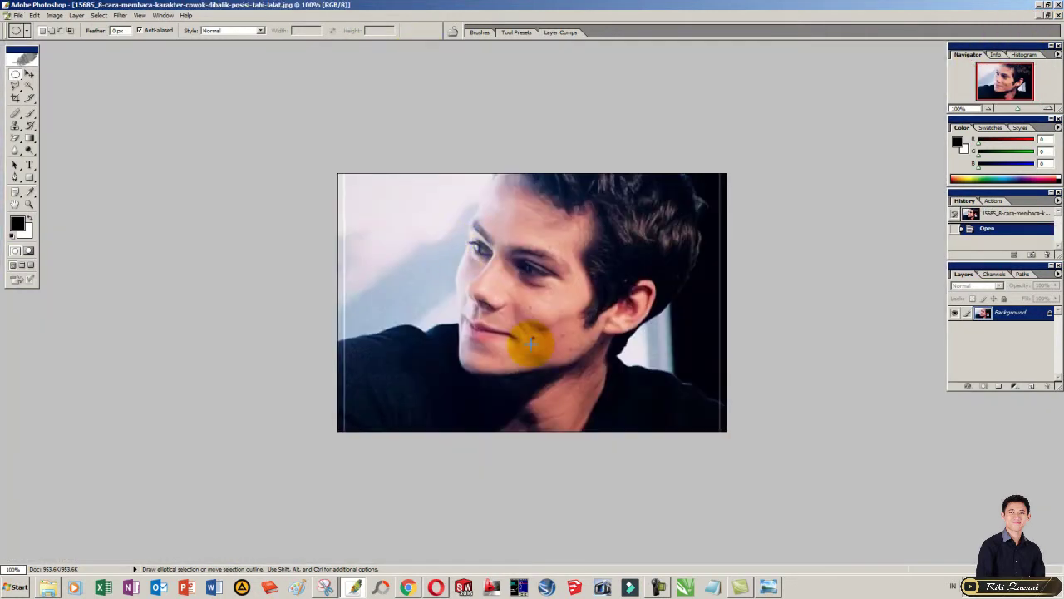
{"action": "key", "text": "ctrl+plus"}
{"action": "key", "text": "ctrl+plus"}
{"action": "key", "text": "ctrl+plus"}
{"action": "key", "text": "ctrl+plus"}
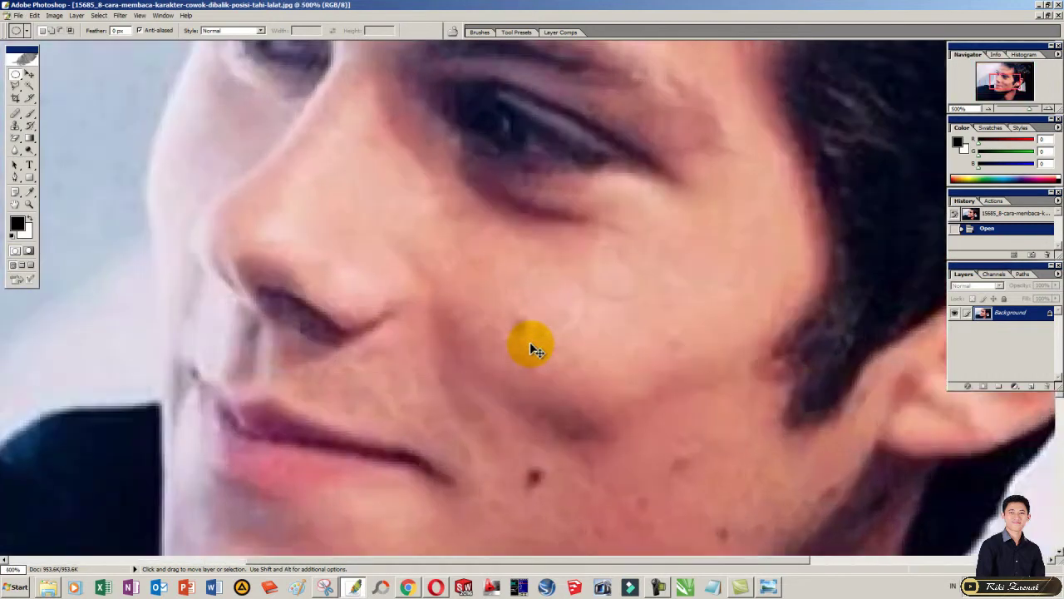
{"action": "key", "text": "ctrl+plus"}
{"action": "scroll", "coordinate": [567, 281], "scroll_direction": "down", "scroll_amount": 3}
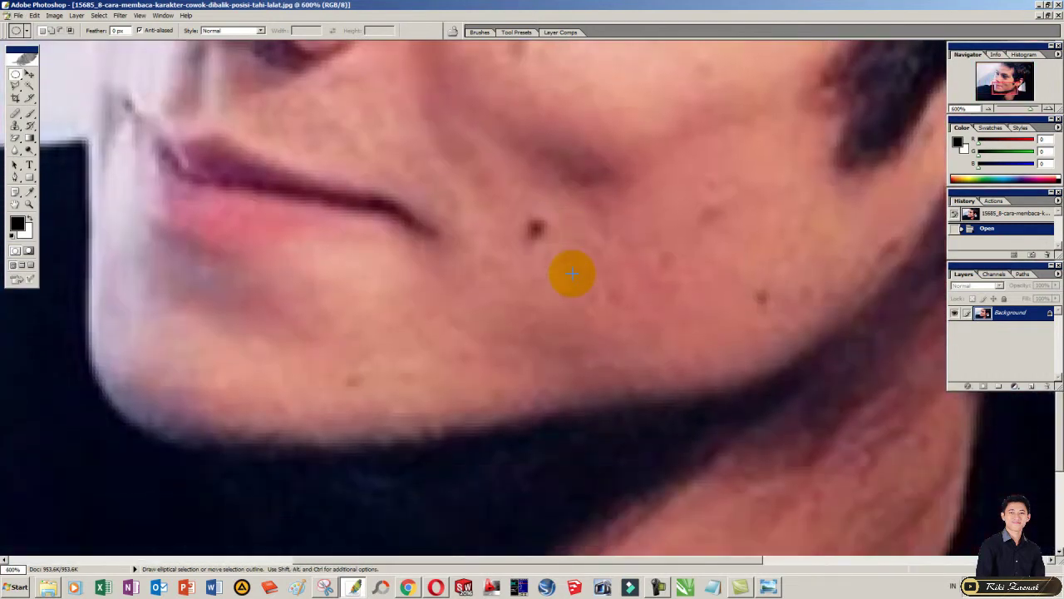
{"action": "key", "text": "ctrl+plus"}
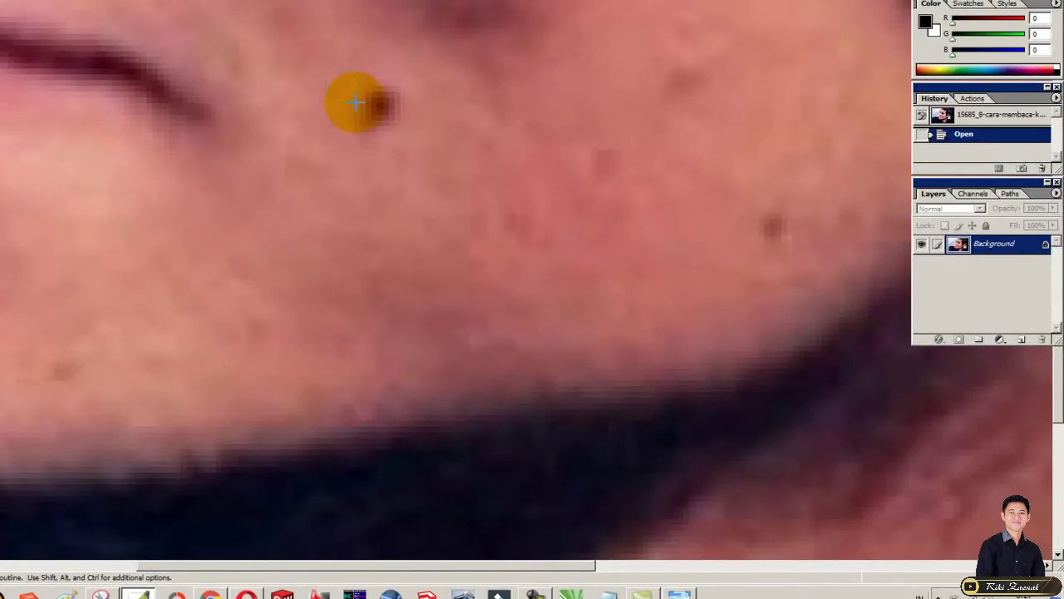
- Select nearby skin, stretch it over the mole below the lip, and deselect
{"action": "left_click_drag", "start_coordinate": [356, 102], "coordinate": [382, 112]}
{"action": "key", "text": "ctrl+t"}
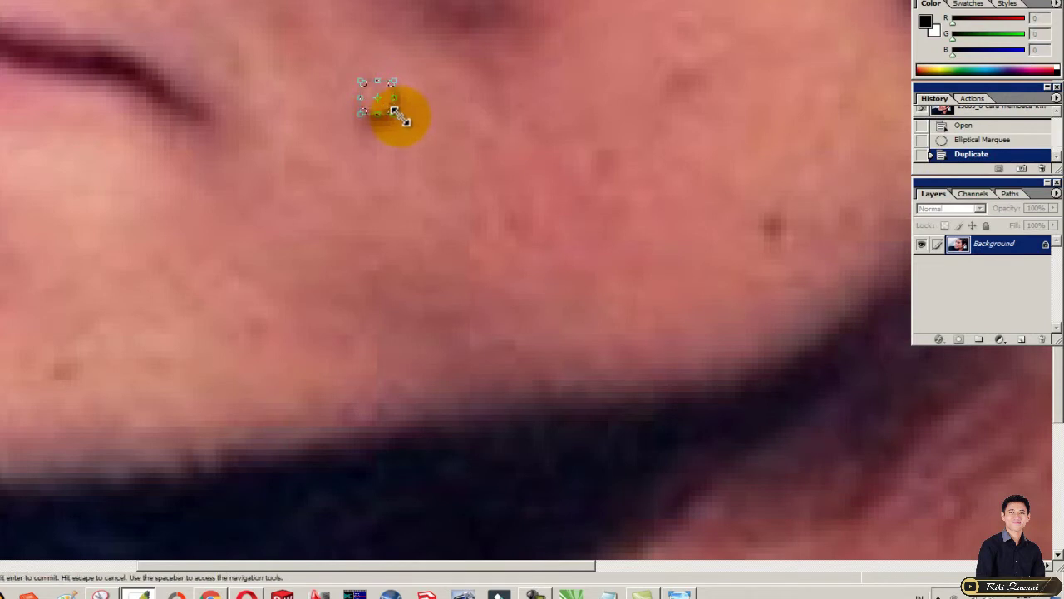
{"action": "mouse_move", "coordinate": [392, 129]}
{"action": "left_mouse_down"}
{"action": "mouse_move", "coordinate": [358, 116]}
{"action": "mouse_move", "coordinate": [370, 127]}
{"action": "left_mouse_up"}
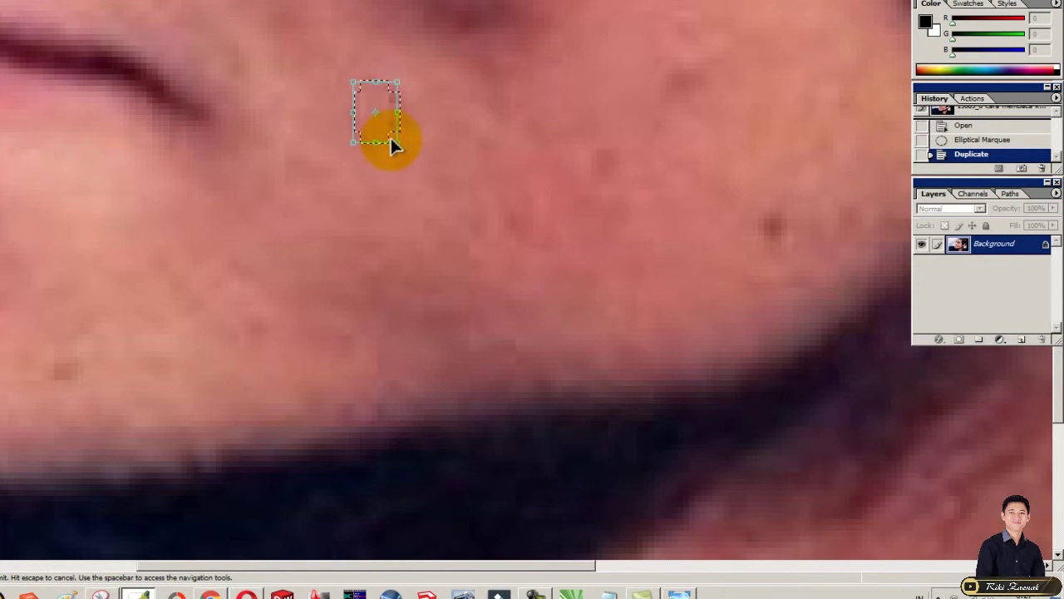
{"action": "key", "text": "Return"}
{"action": "key", "text": "ctrl+d"}
- Zoom out to view the whole retouched second portrait
{"action": "key", "text": "v"}
{"action": "key", "text": "ctrl+minus"}
{"action": "key", "text": "ctrl+minus"}
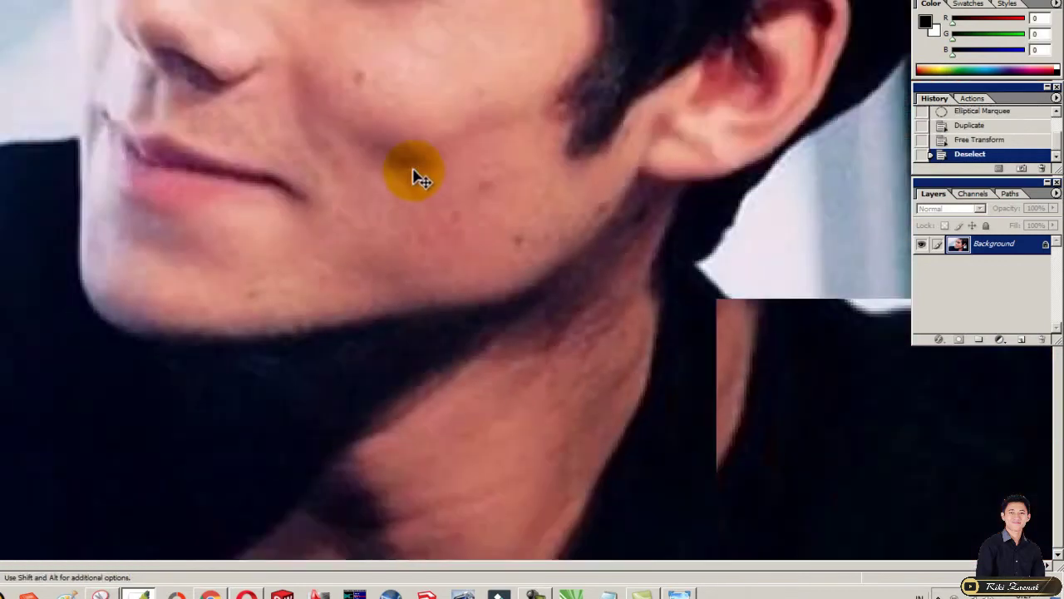
{"action": "key", "text": "ctrl+minus"}
{"action": "key", "text": "ctrl+minus"}
{"action": "key", "text": "m"}
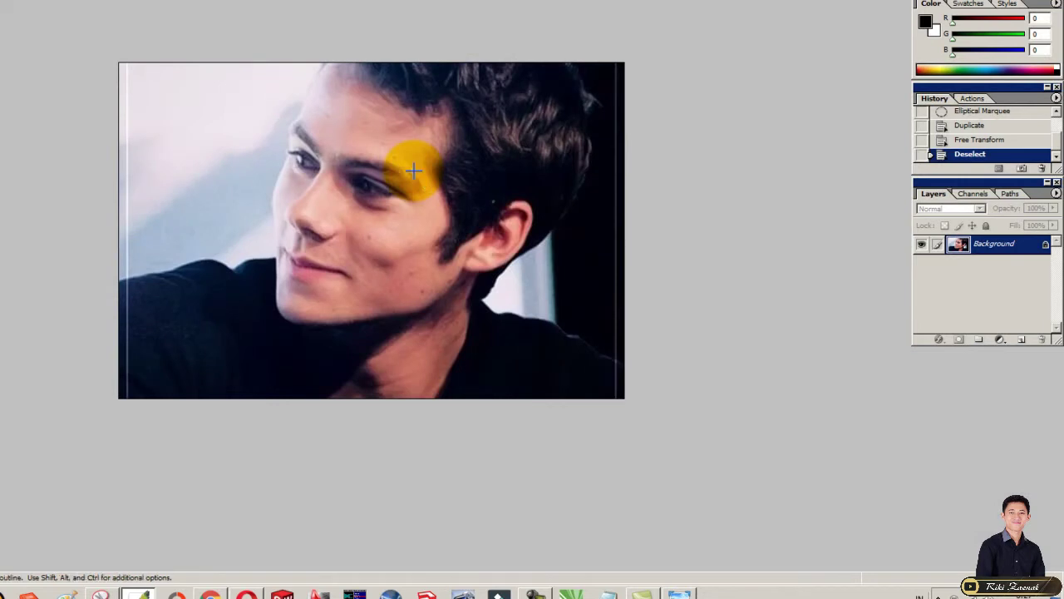